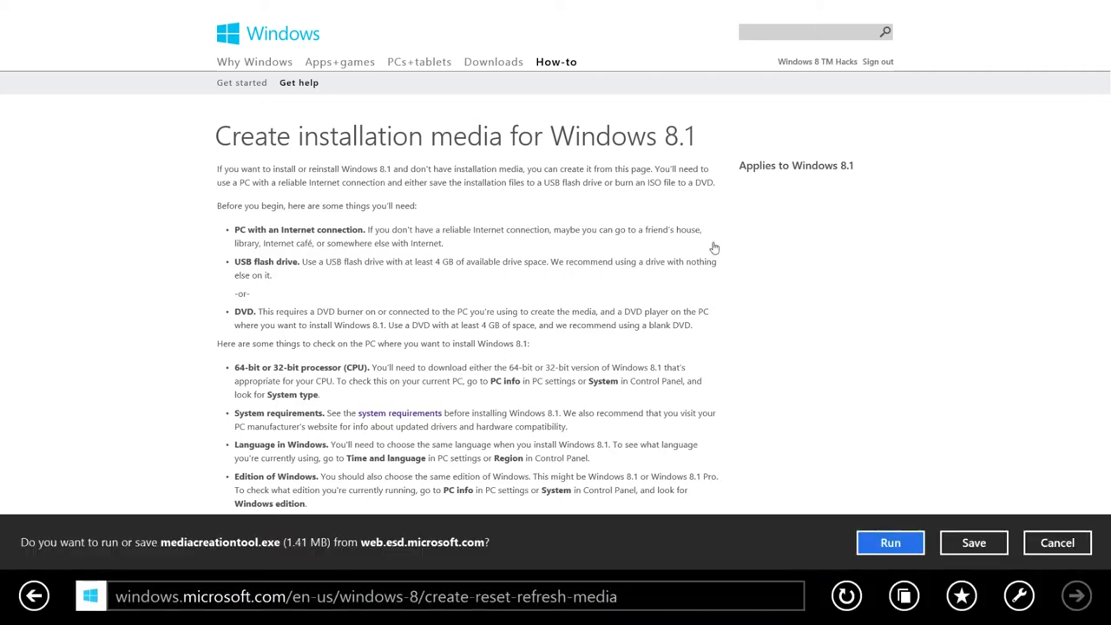
Save the offered mediacreationtool.exe download and run it once it has finished downloading.
{"action": "key", "text": "alt+s"}
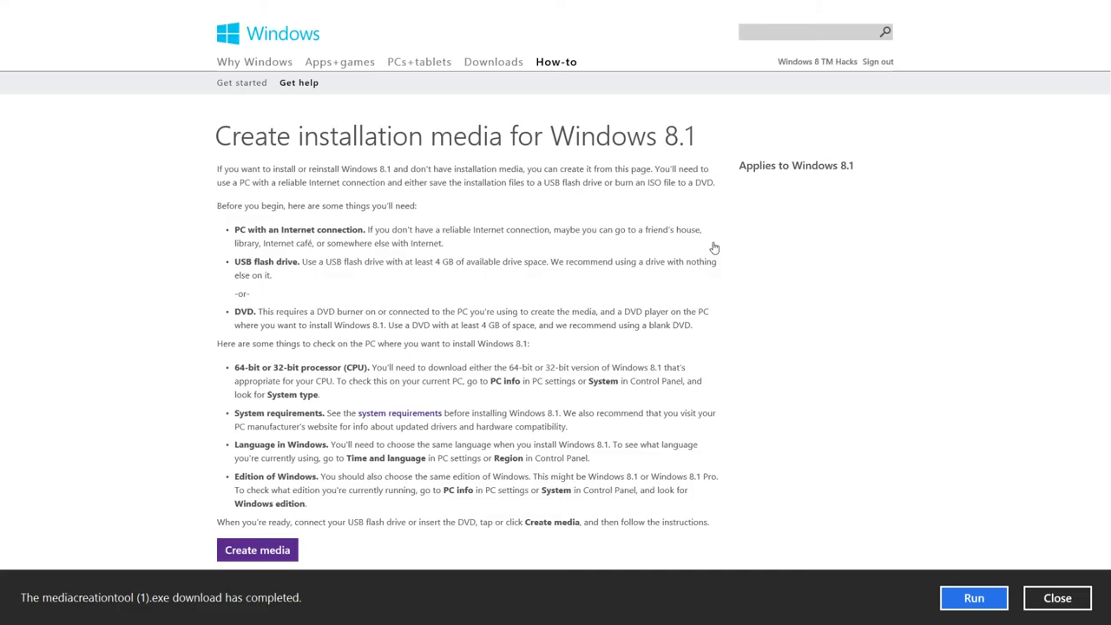
{"action": "key", "text": "alt+r"}
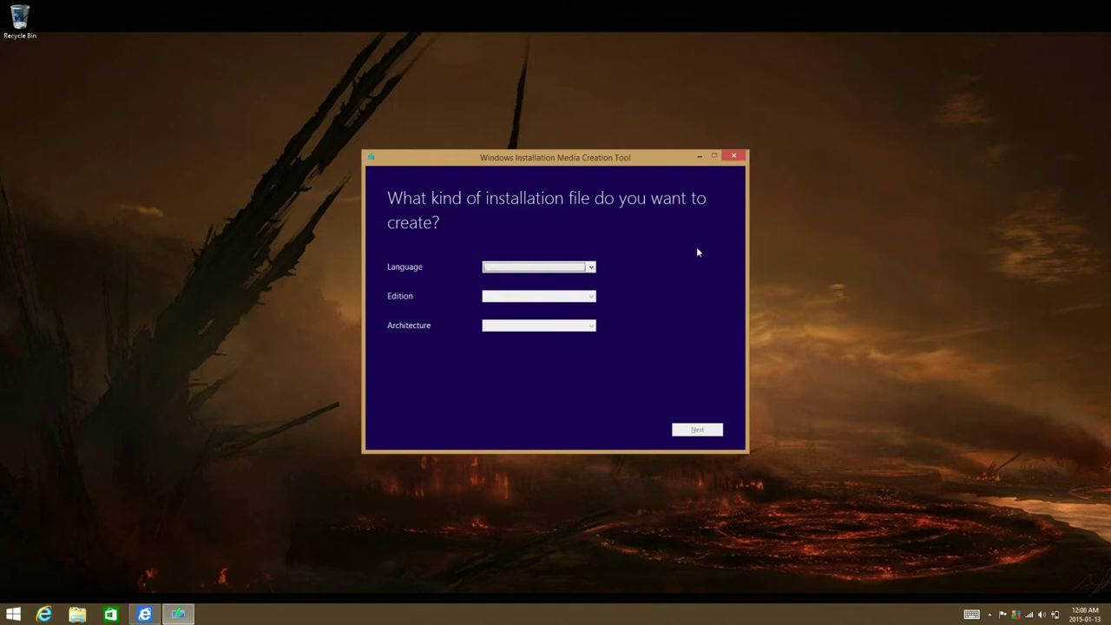
Set the language of the installation file to English (United States).
{"action": "left_click", "coordinate": [589, 263]}
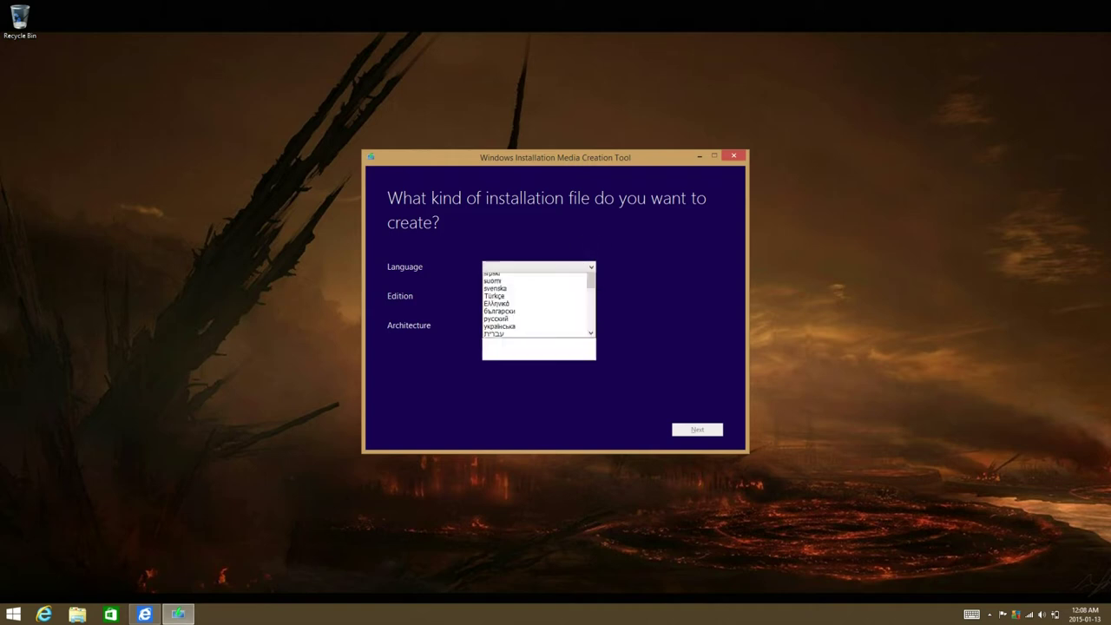
{"action": "key", "text": "Down"}
{"action": "key", "text": "Down"}
{"action": "key", "text": "Down"}
{"action": "key", "text": "Down"}
{"action": "key", "text": "Down"}
{"action": "key", "text": "Down"}
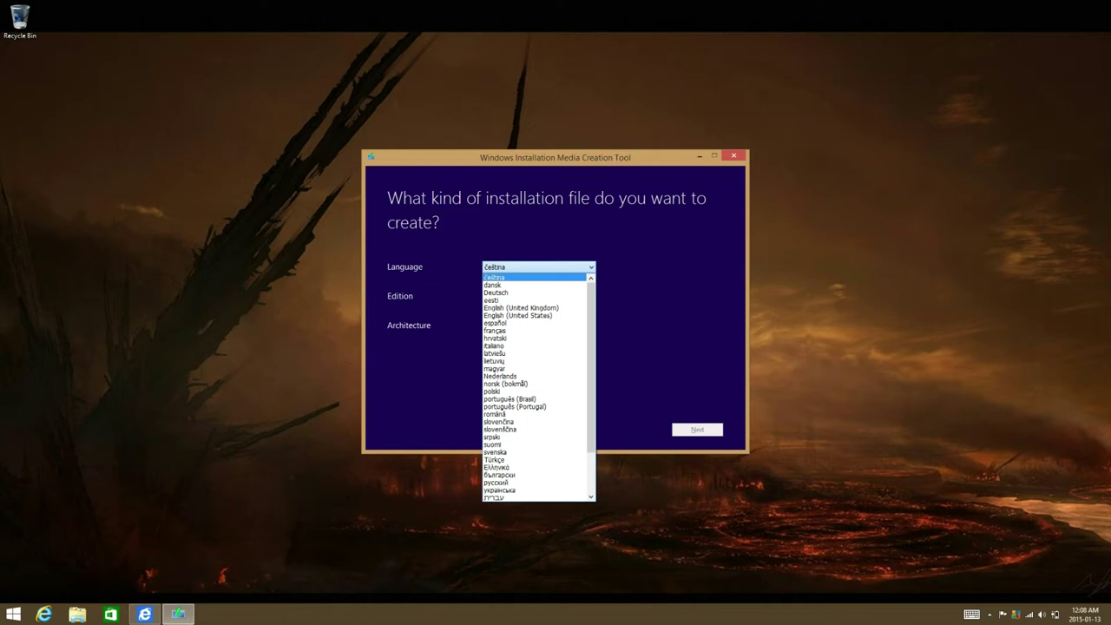
{"action": "key", "text": "Return"}
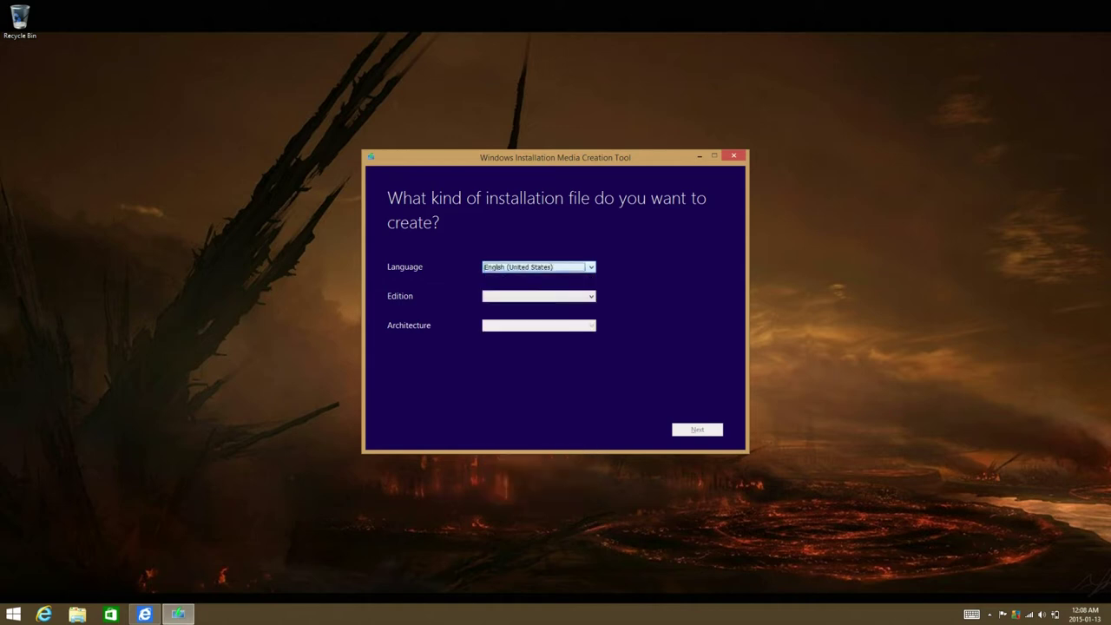
Open the PC's System information to check its Windows edition and system type.
{"action": "left_click", "coordinate": [584, 297]}
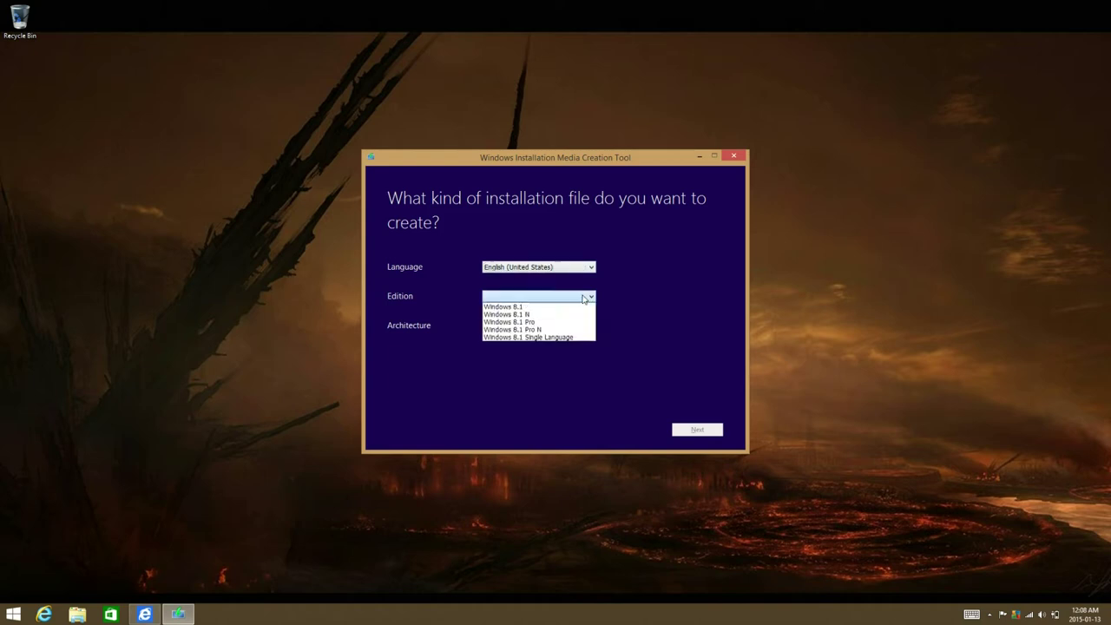
{"action": "left_click", "coordinate": [660, 320]}
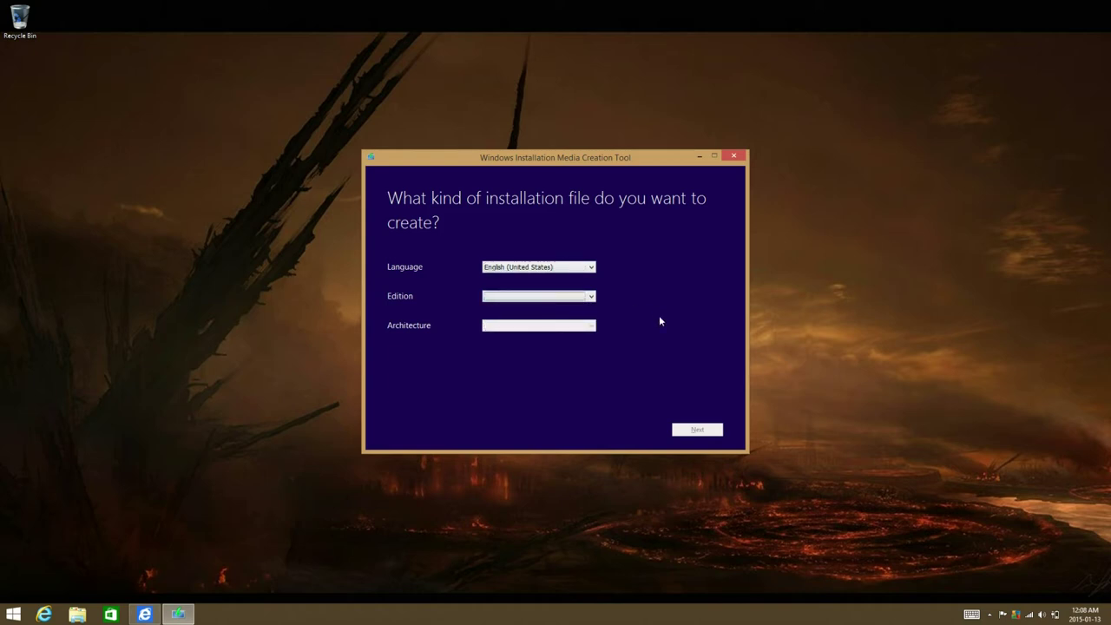
{"action": "key", "text": "super+c"}
{"action": "left_click", "coordinate": [1078, 460]}
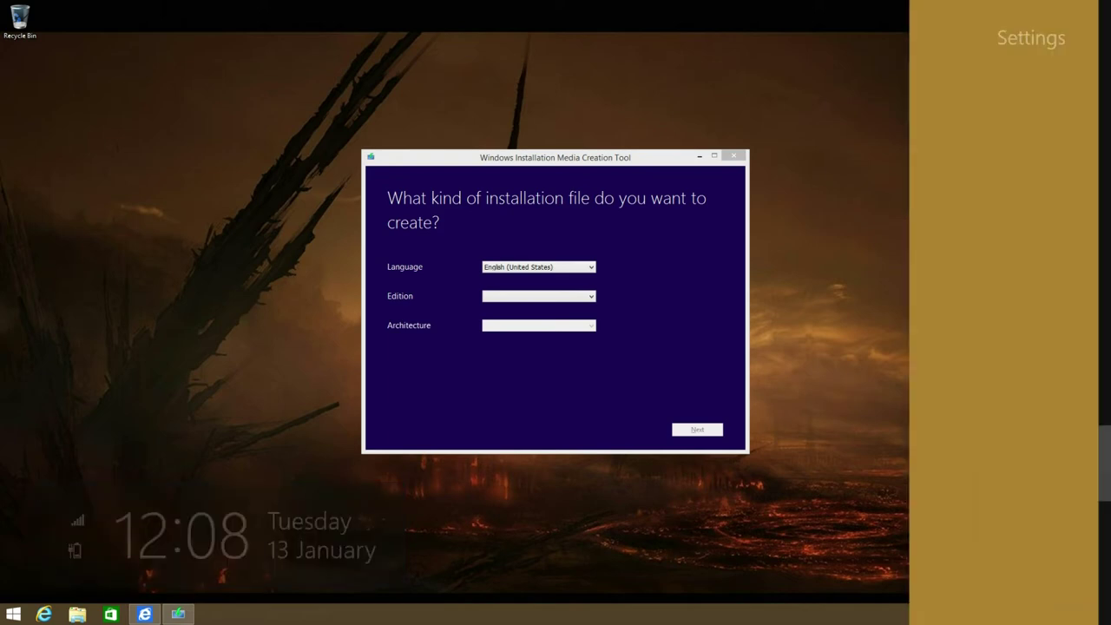
{"action": "left_click", "coordinate": [946, 185]}
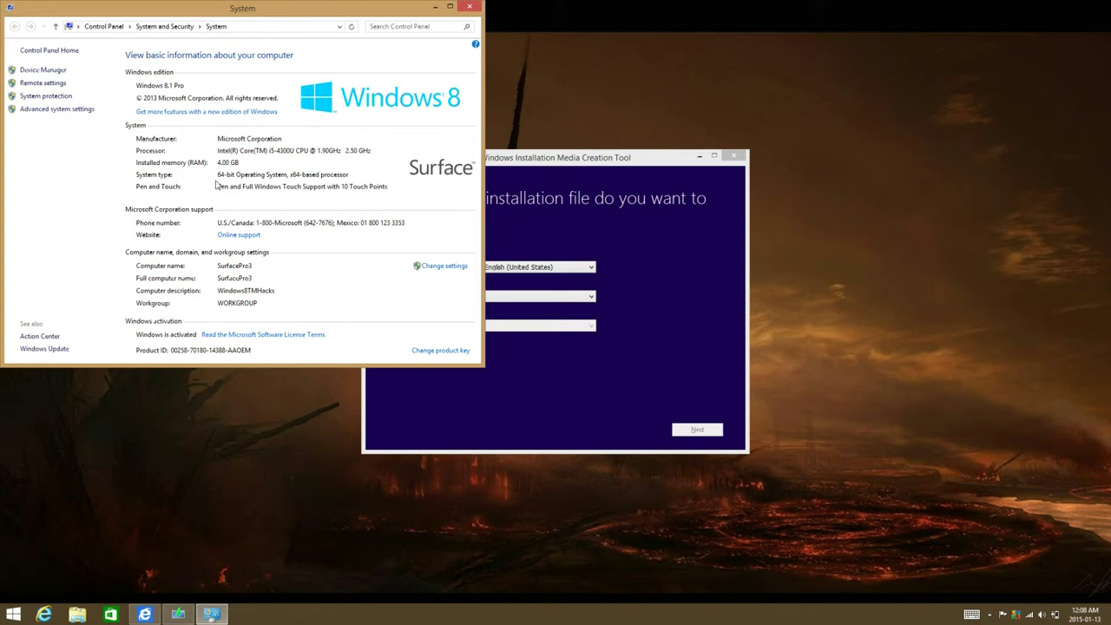
Set the installation file's edition to Windows 8.1 Pro and its architecture to 64-bit (x64), and continue to the save location choice.
{"action": "left_click", "coordinate": [632, 264]}
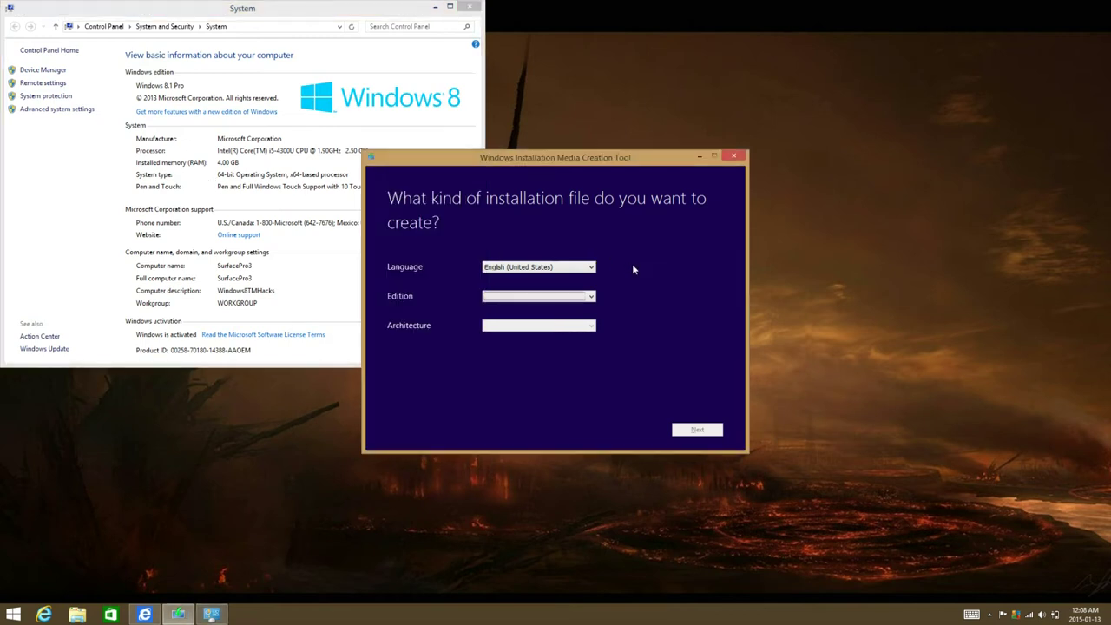
{"action": "left_click", "coordinate": [580, 295]}
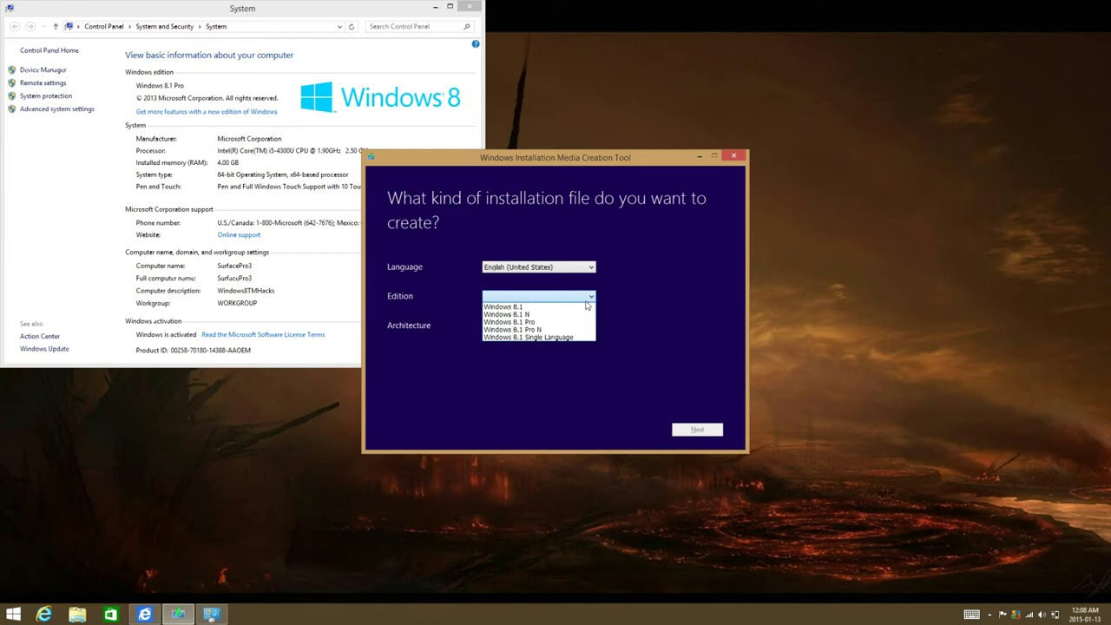
{"action": "left_click", "coordinate": [562, 323]}
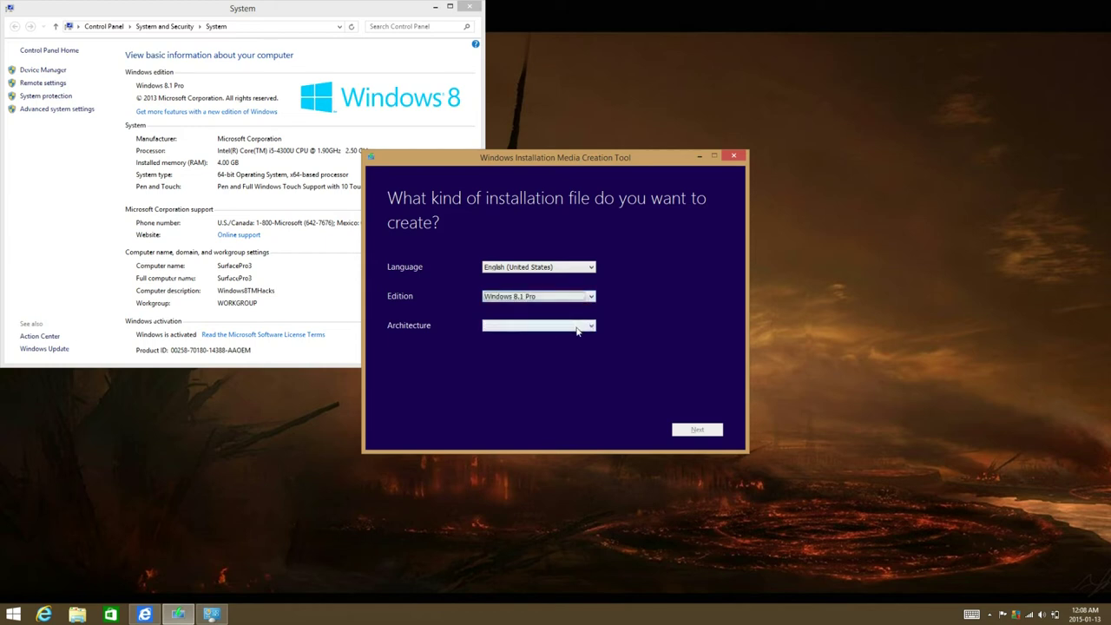
{"action": "left_click", "coordinate": [577, 329]}
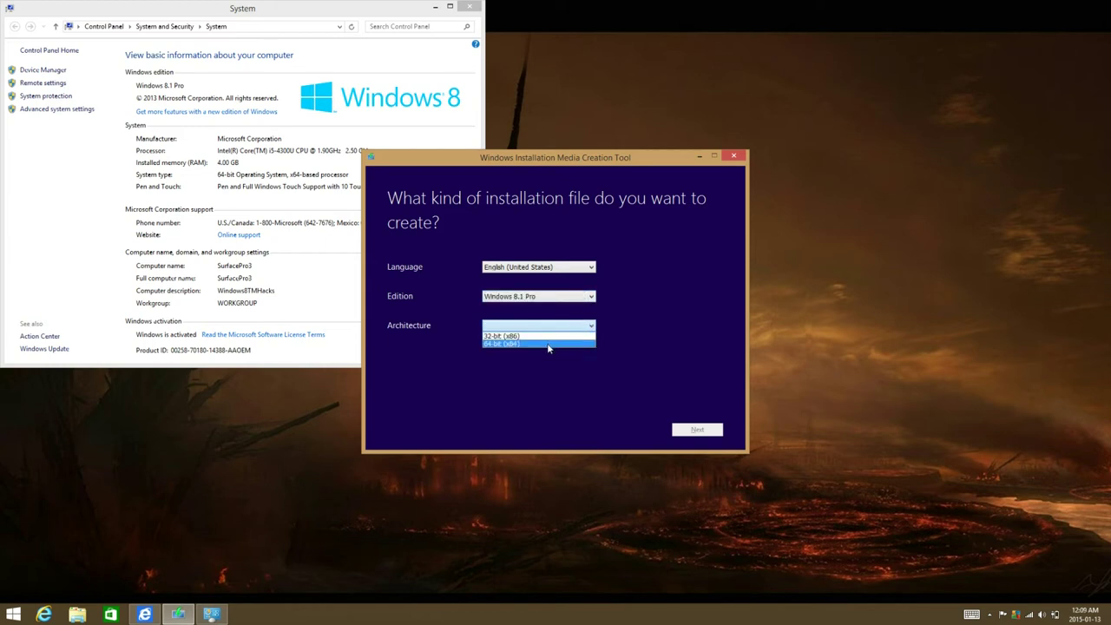
{"action": "left_click", "coordinate": [548, 343]}
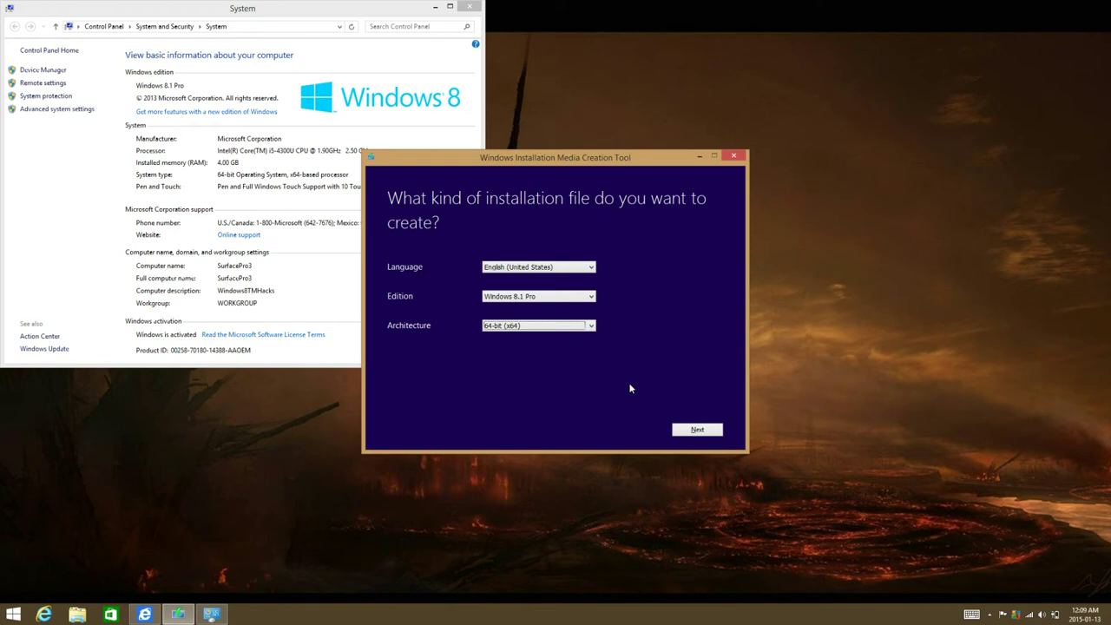
{"action": "left_click", "coordinate": [698, 429]}
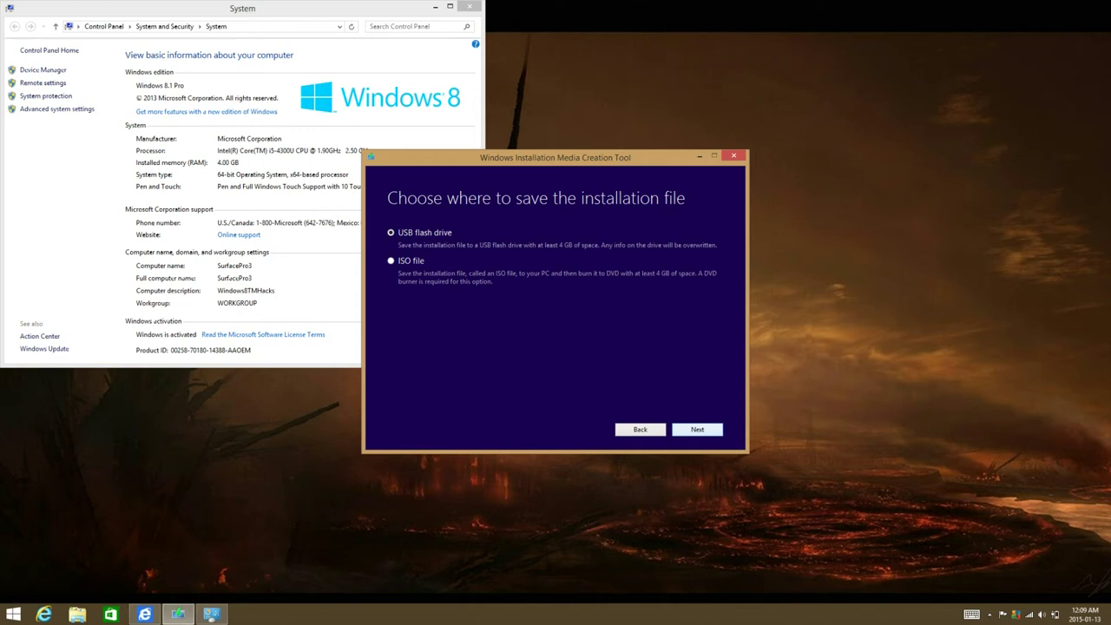
Try to proceed with a USB flash drive as the save location, and return to the location choice.
{"action": "left_click", "coordinate": [698, 430]}
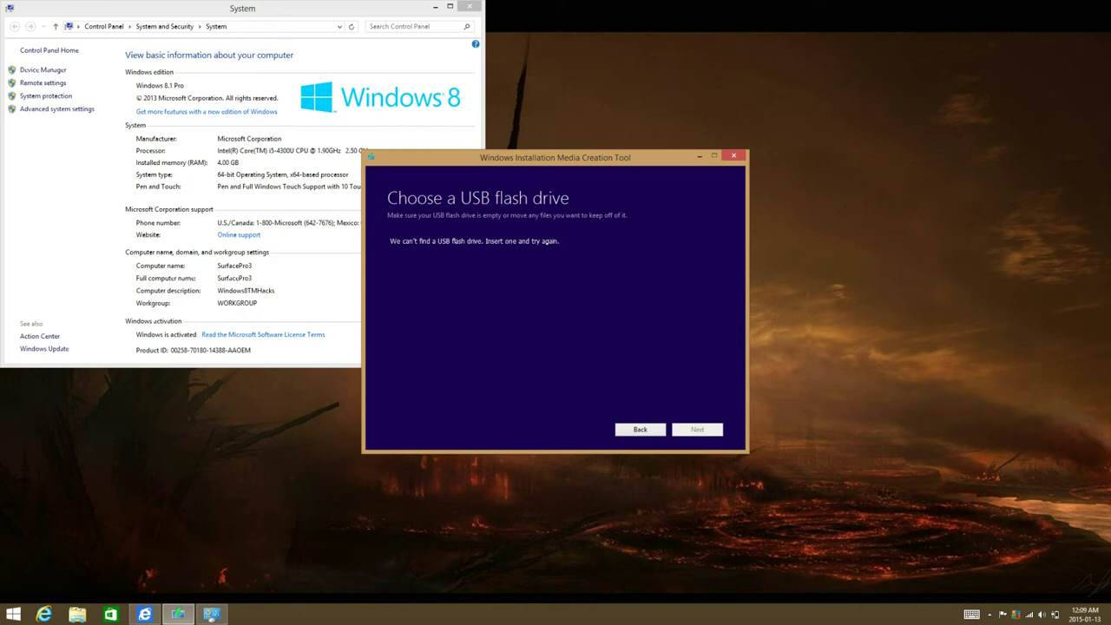
{"action": "left_click", "coordinate": [640, 428]}
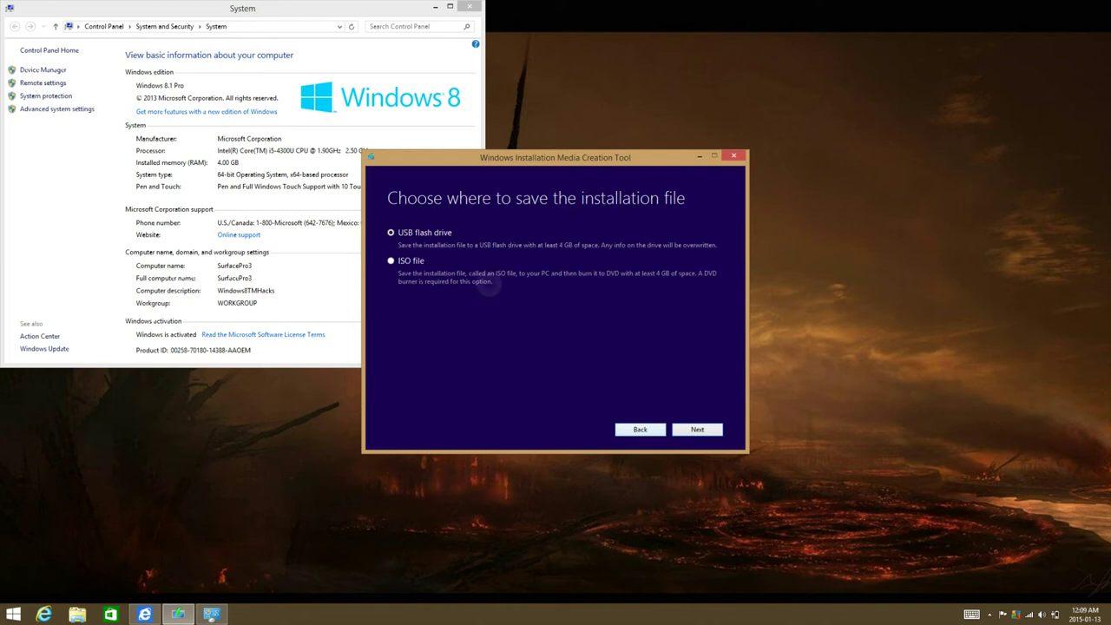
Choose to create an ISO file and save it as Windows in the Downloads folder, starting the download.
{"action": "left_click", "coordinate": [396, 264]}
{"action": "key", "text": "Return"}
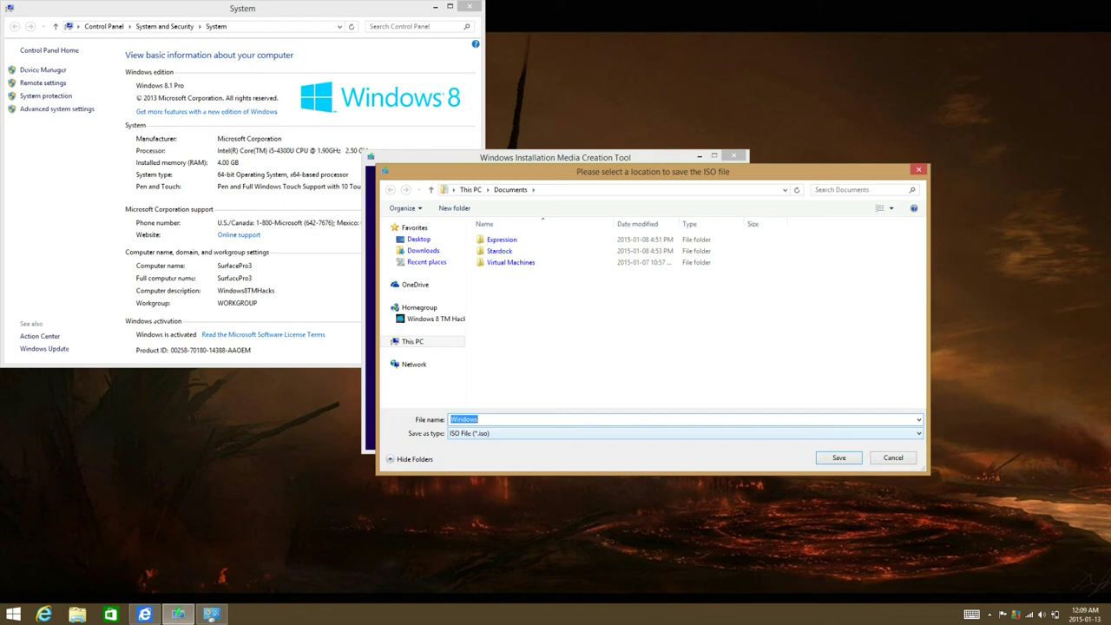
{"action": "left_click", "coordinate": [479, 419]}
{"action": "left_click", "coordinate": [418, 239]}
{"action": "left_click", "coordinate": [423, 249]}
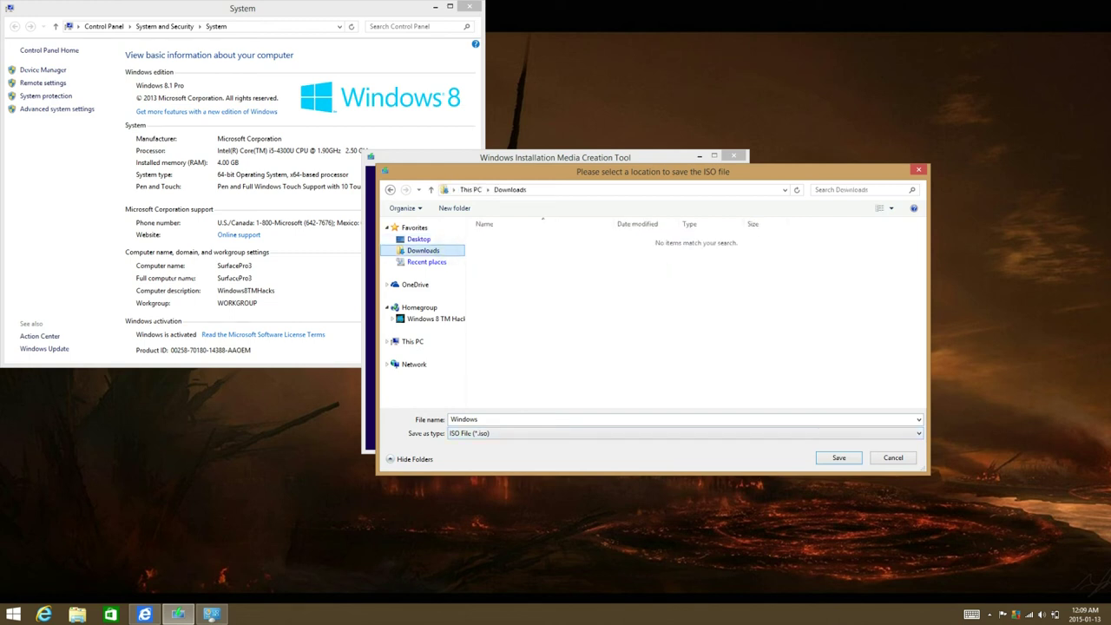
{"action": "key", "text": "Return"}
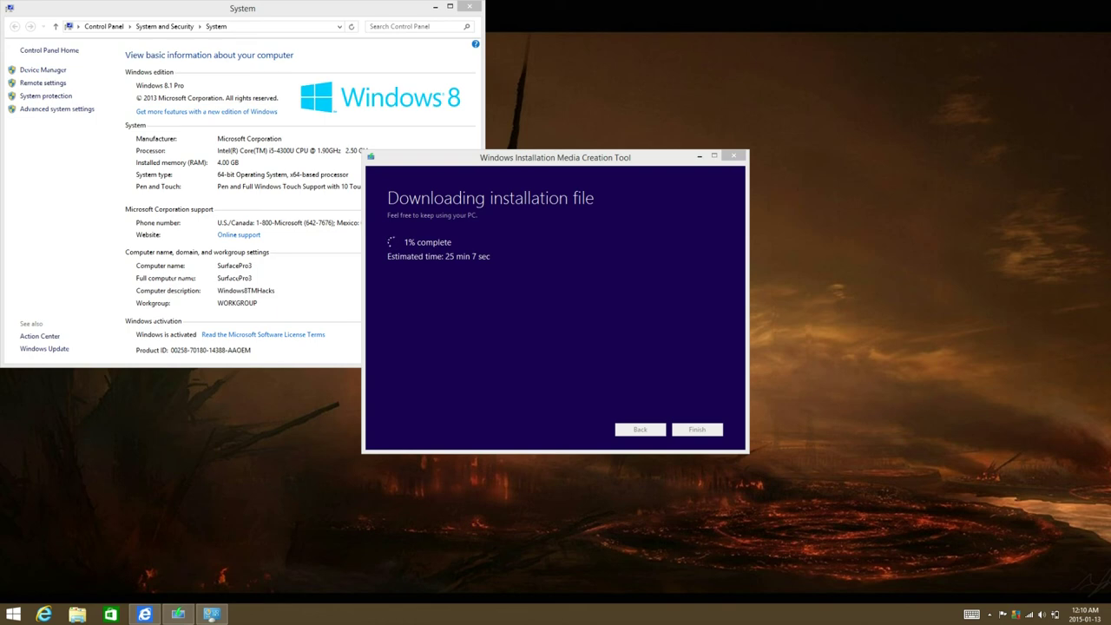
Cancel the installation file download by closing the media creation tool, and close the System window.
{"action": "key", "text": "alt+F4"}
{"action": "key", "text": "Return"}
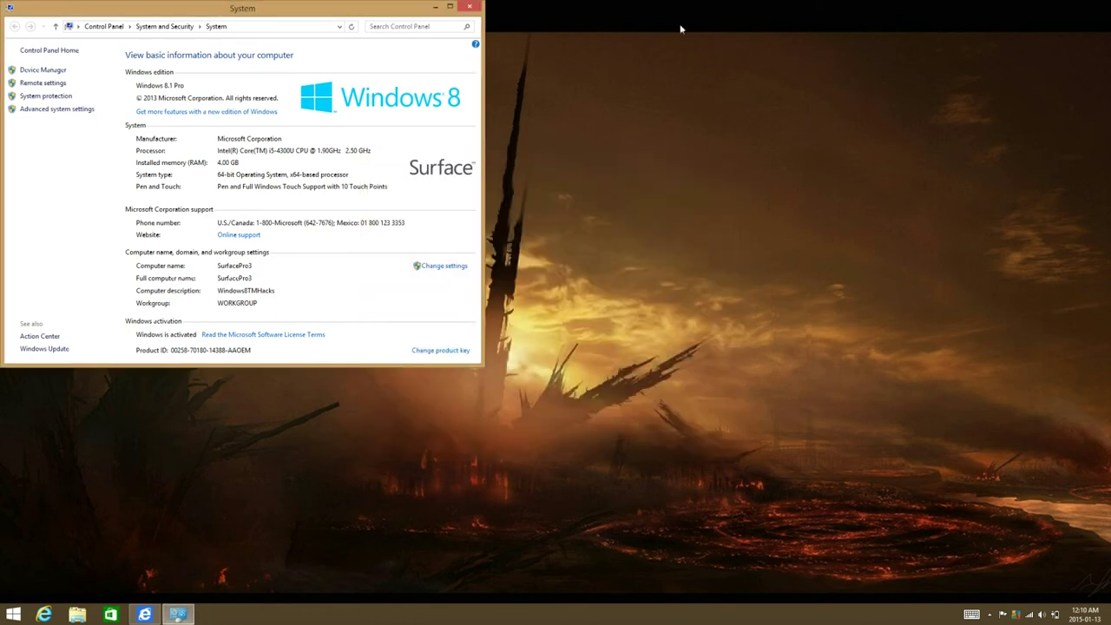
{"action": "left_click", "coordinate": [469, 8]}
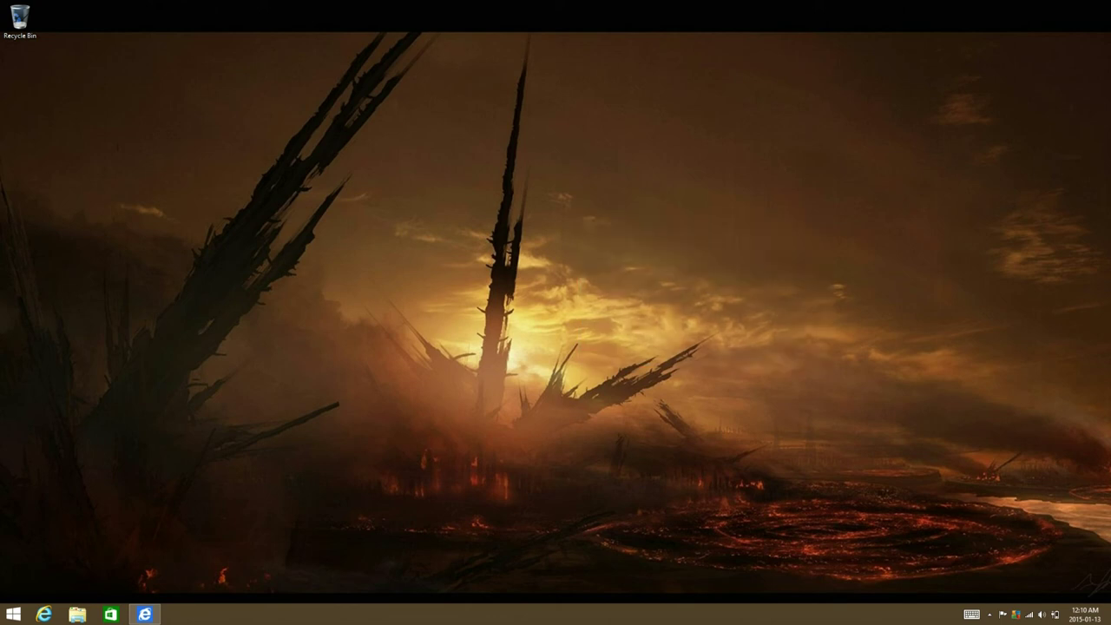